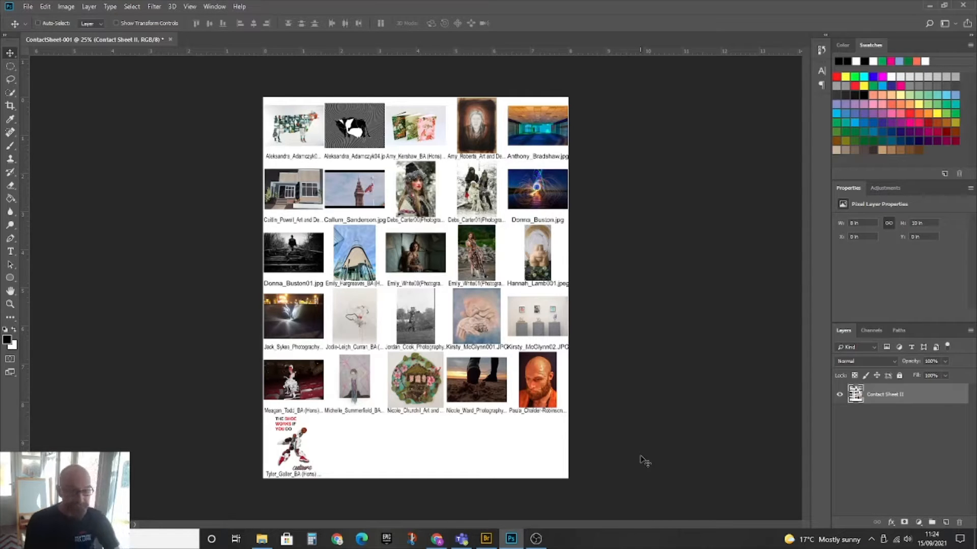
Step: Close the existing contact sheet document without saving and start the Contact Sheet II automation
{"action": "left_click", "coordinate": [169, 40]}
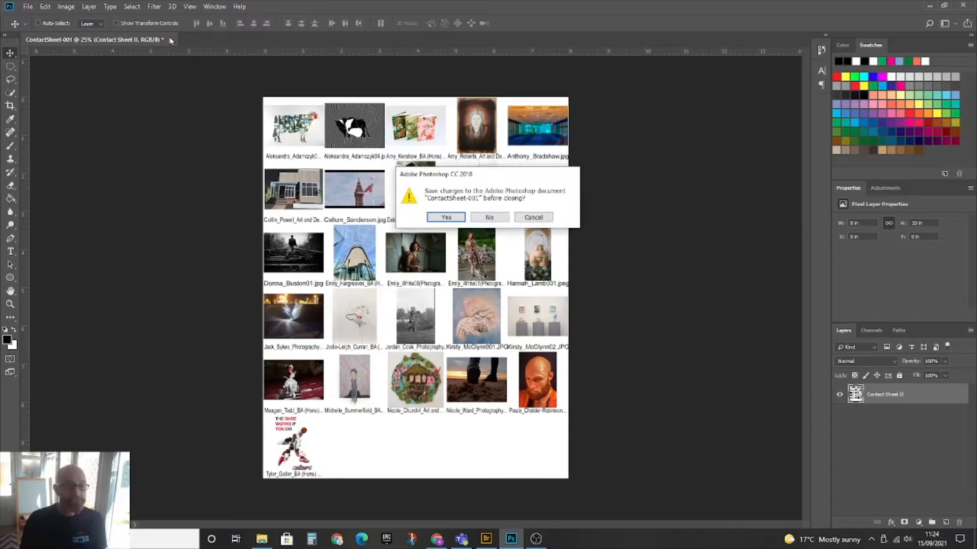
{"action": "left_click", "coordinate": [491, 217]}
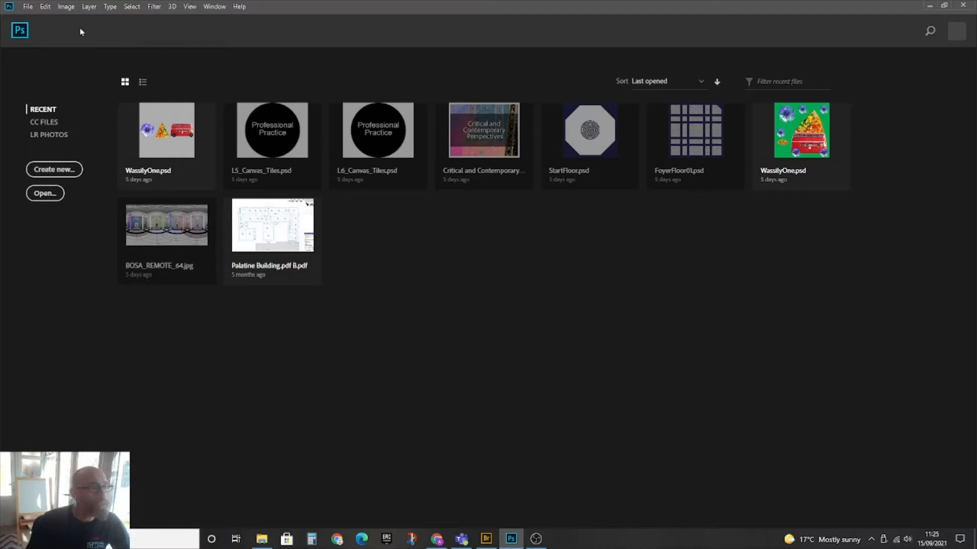
{"action": "left_click", "coordinate": [28, 7]}
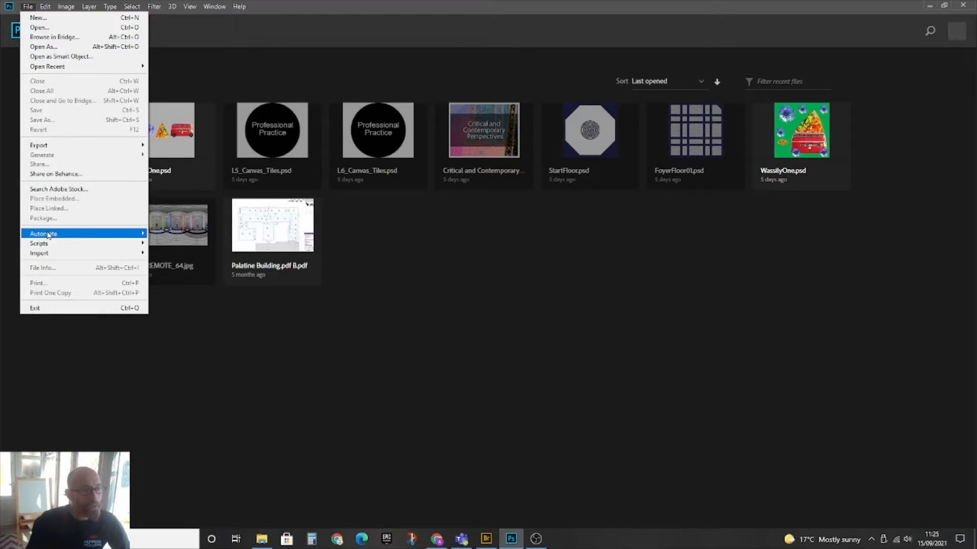
{"action": "mouse_move", "coordinate": [49, 235]}
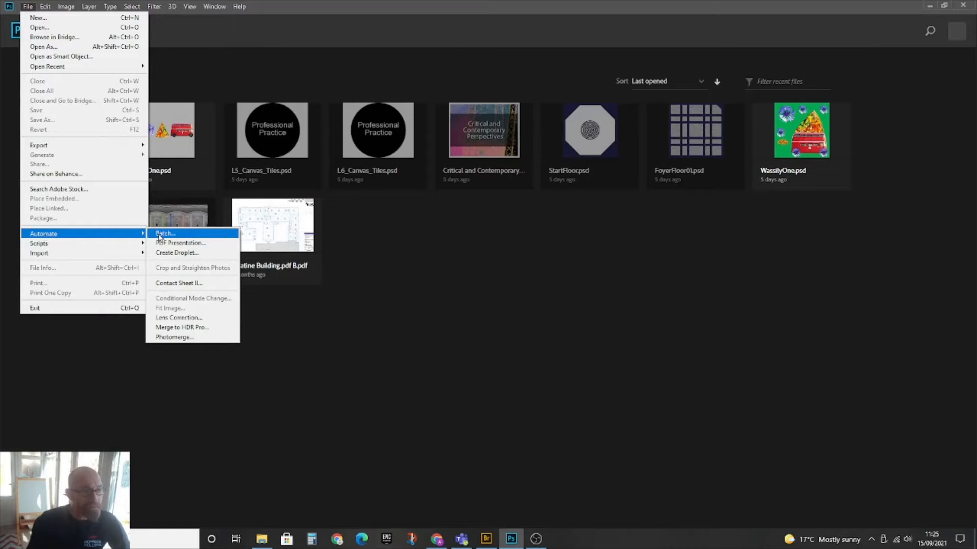
{"action": "left_click", "coordinate": [179, 285]}
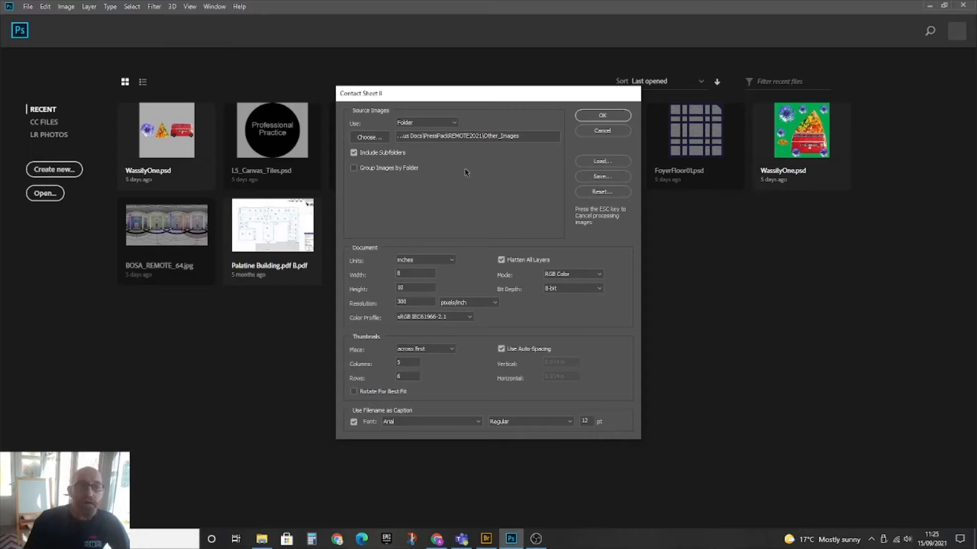
Step: Choose the Other_Images folder in D: > Various Docs > PressPackREMOTE2021 as the contact sheet's source
{"action": "left_click", "coordinate": [370, 137]}
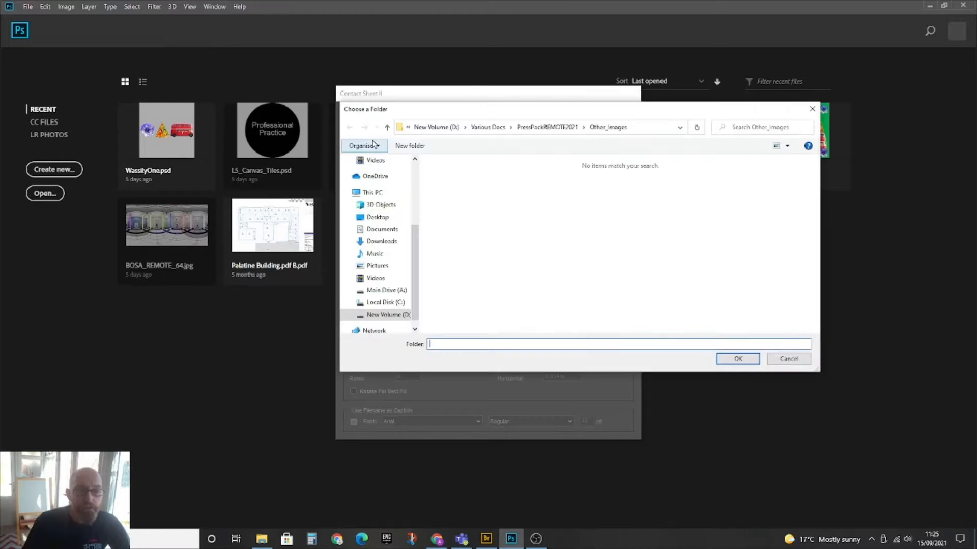
{"action": "left_click", "coordinate": [386, 314]}
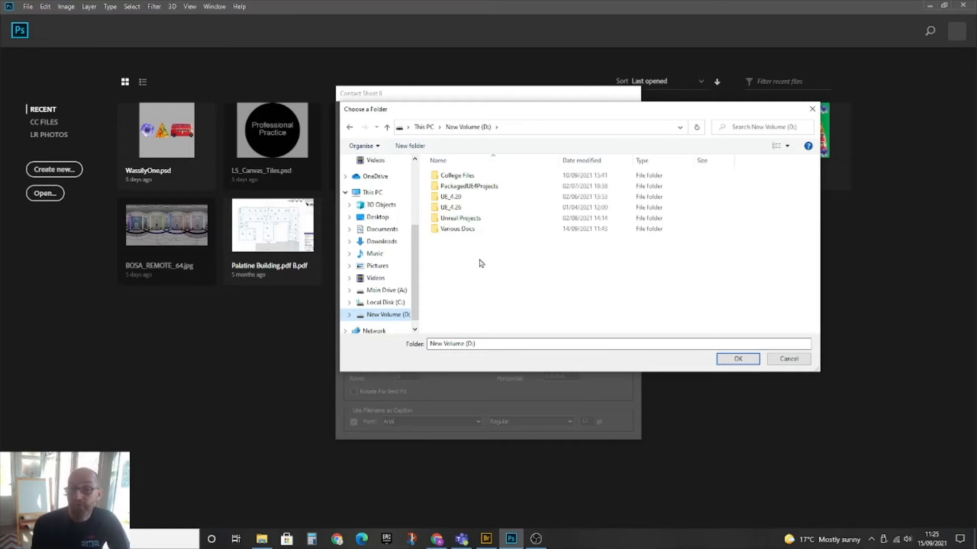
{"action": "double_click", "coordinate": [489, 228]}
{"action": "double_click", "coordinate": [462, 200]}
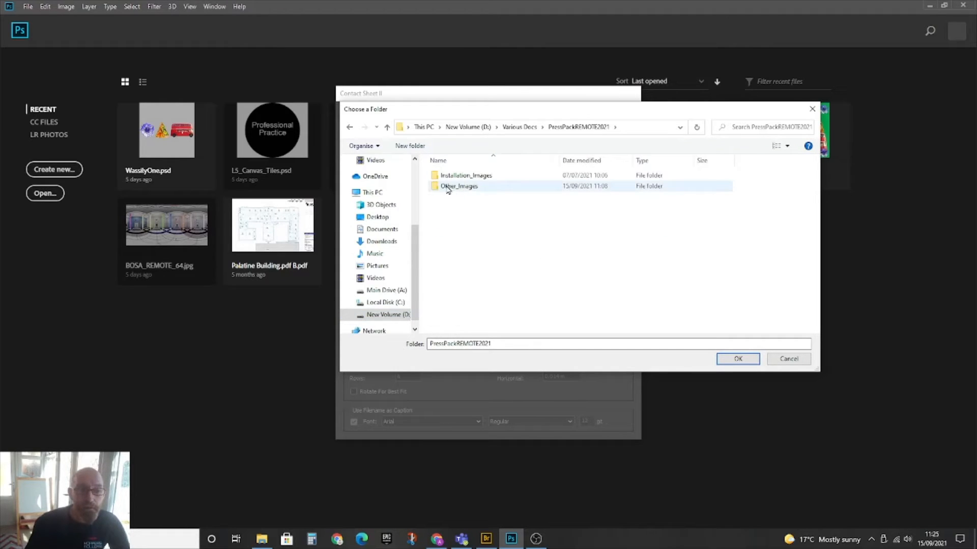
{"action": "left_click", "coordinate": [446, 189]}
{"action": "double_click", "coordinate": [447, 188]}
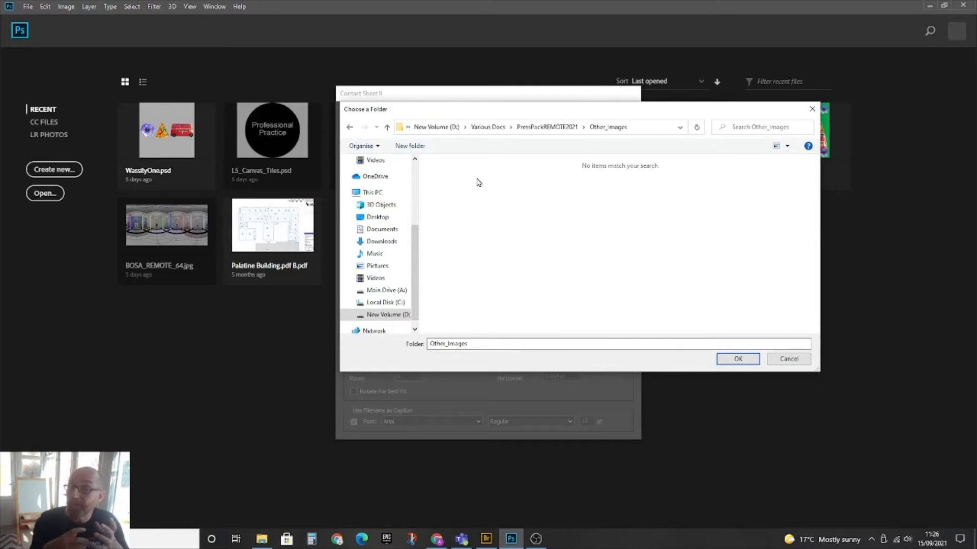
{"action": "left_click", "coordinate": [738, 359]}
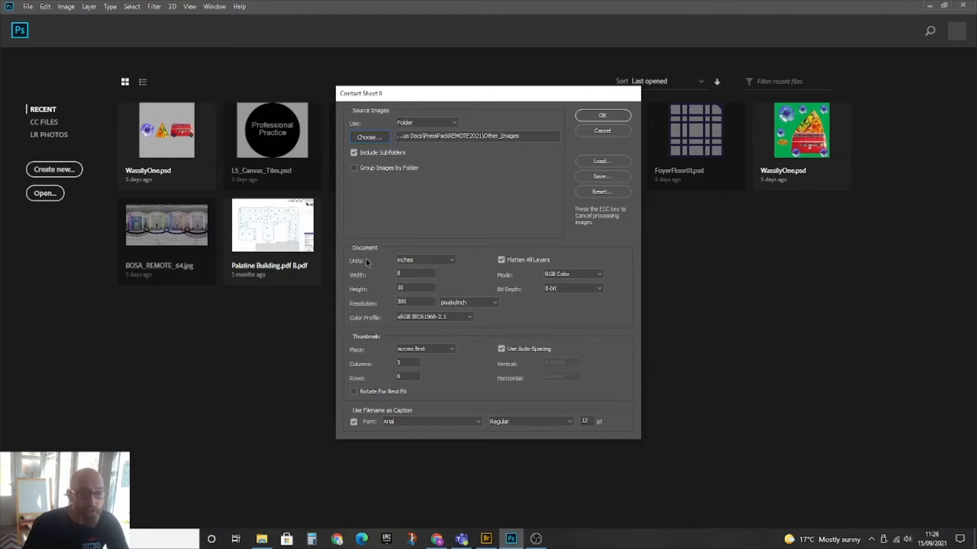
Step: Switch the contact sheet's units to cm and set its page size to 21 wide by 29.7 high
{"action": "left_click", "coordinate": [452, 261]}
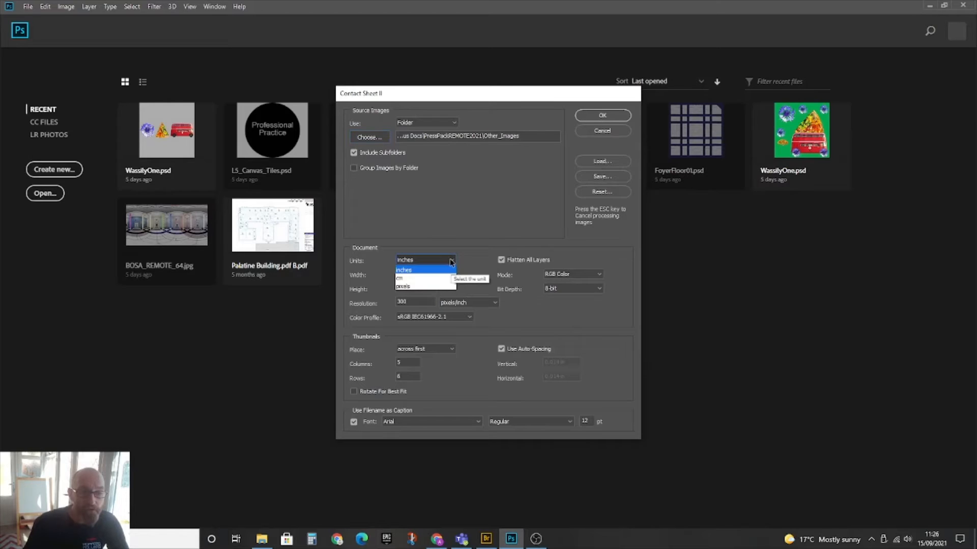
{"action": "left_click", "coordinate": [407, 275]}
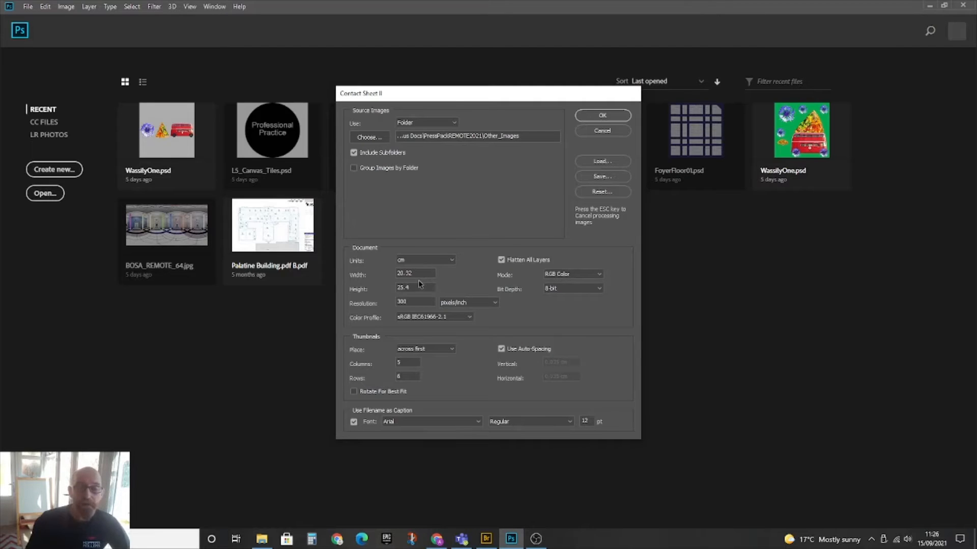
{"action": "left_click_drag", "start_coordinate": [418, 275], "coordinate": [392, 276]}
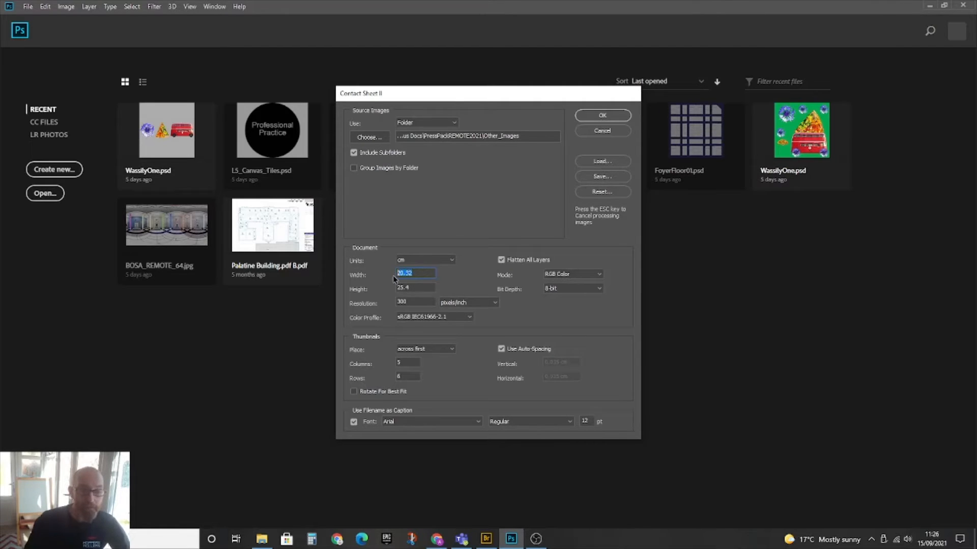
{"action": "type", "text": "21"}
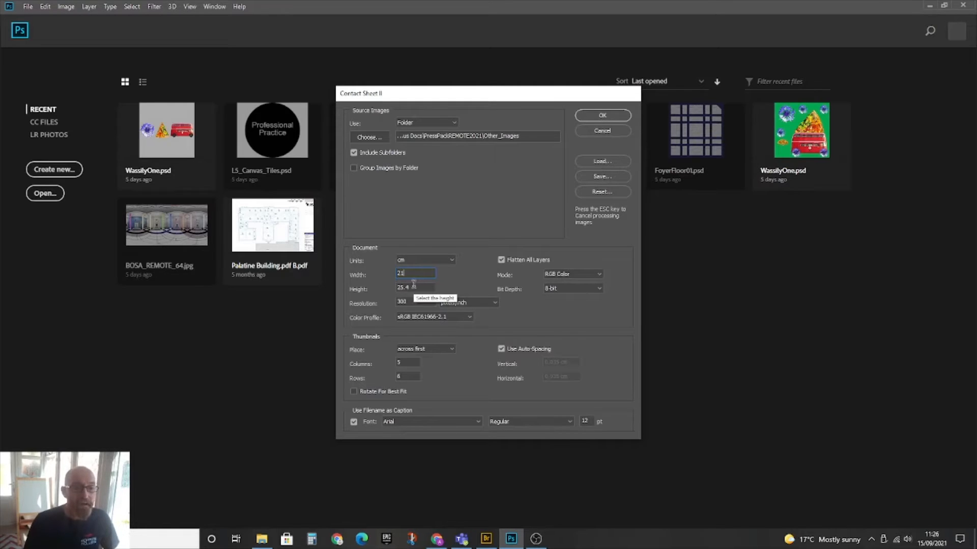
{"action": "left_click", "coordinate": [409, 287]}
{"action": "left_click_drag", "start_coordinate": [409, 288], "coordinate": [393, 288]}
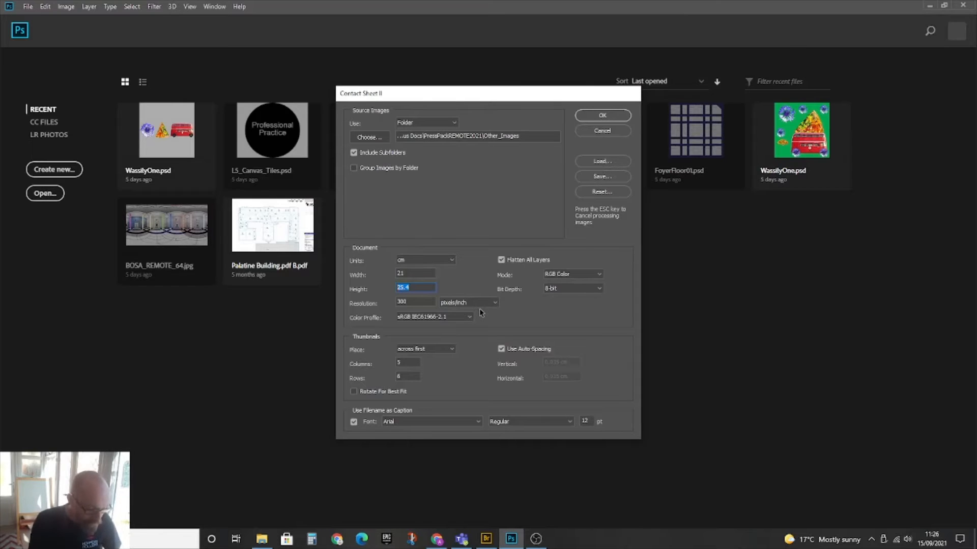
{"action": "type", "text": "29."}
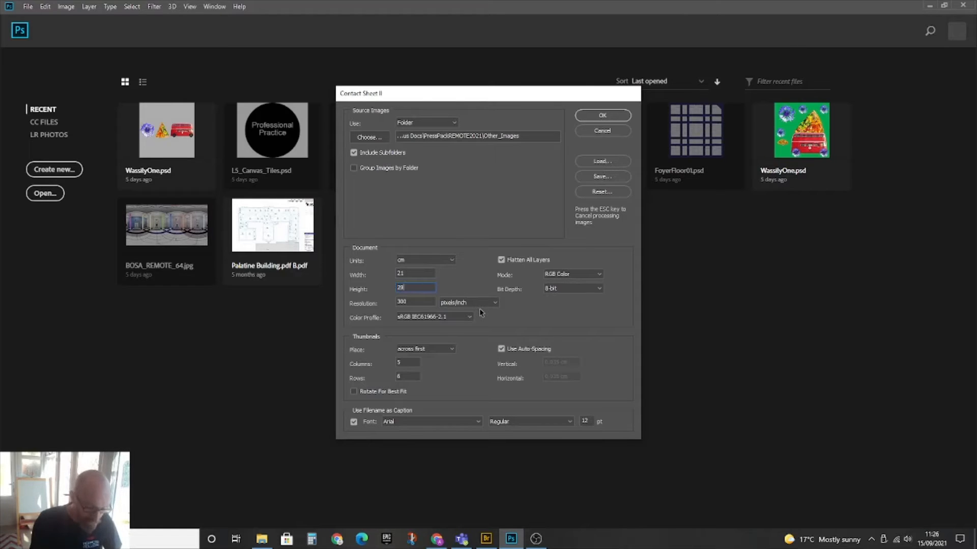
{"action": "type", "text": "7"}
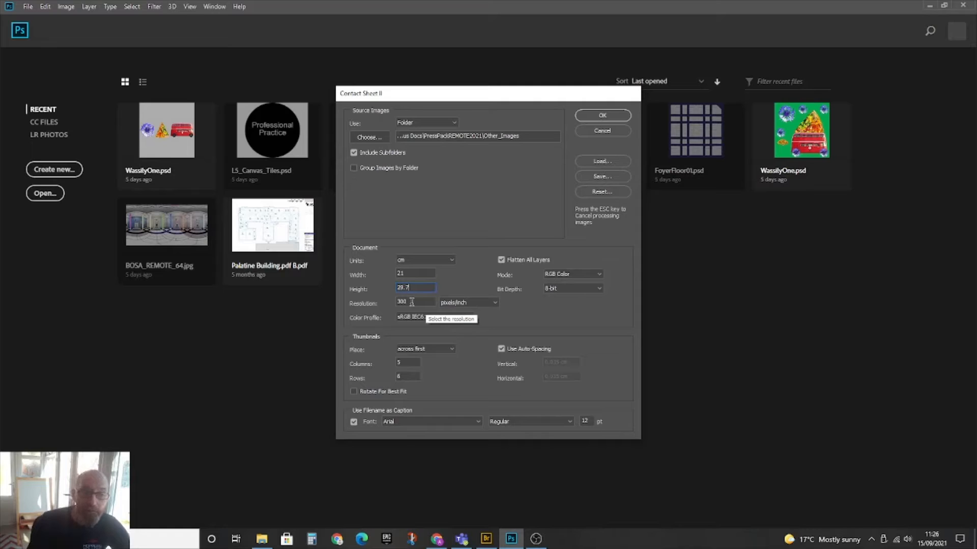
Step: Set the contact sheet's resolution to 200 pixels/inch and generate the sheet
{"action": "key", "text": "Tab"}
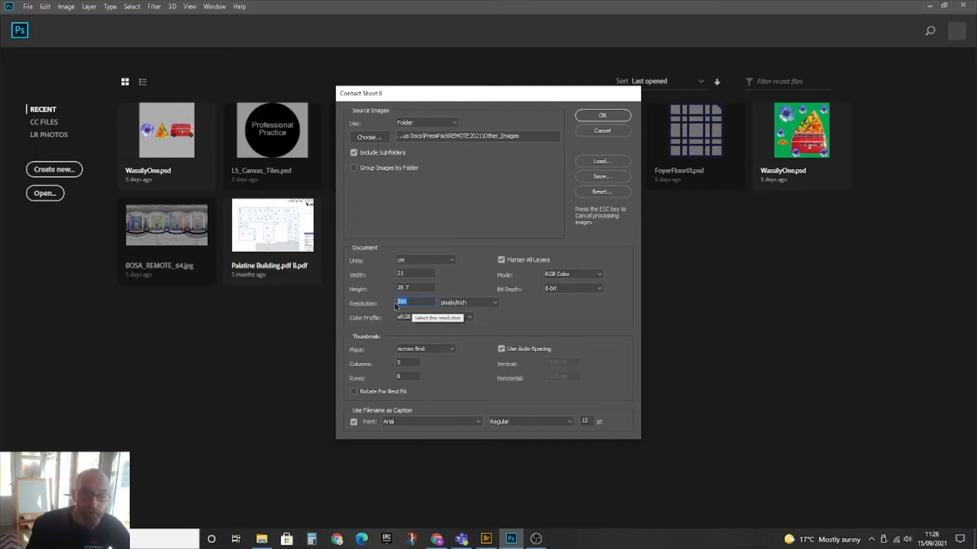
{"action": "type", "text": "200"}
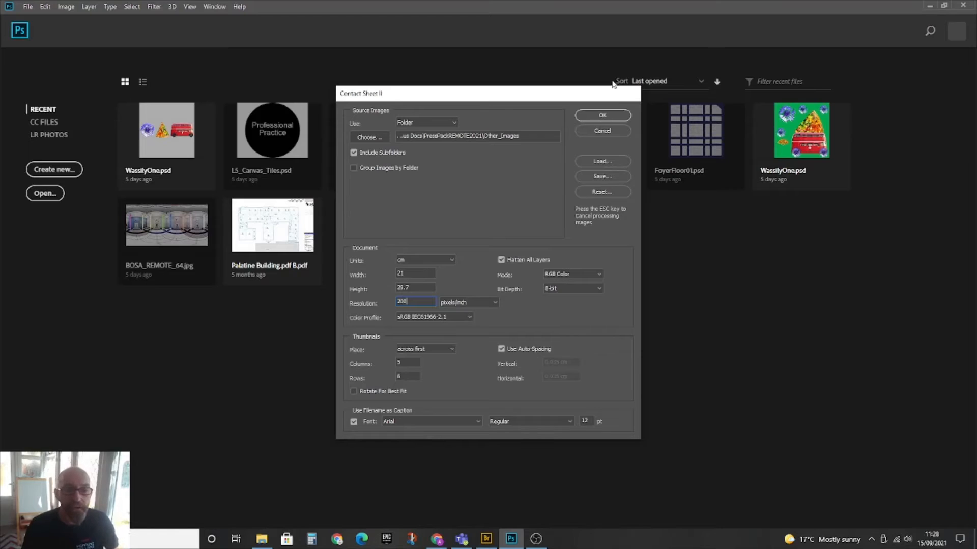
{"action": "left_click", "coordinate": [601, 116]}
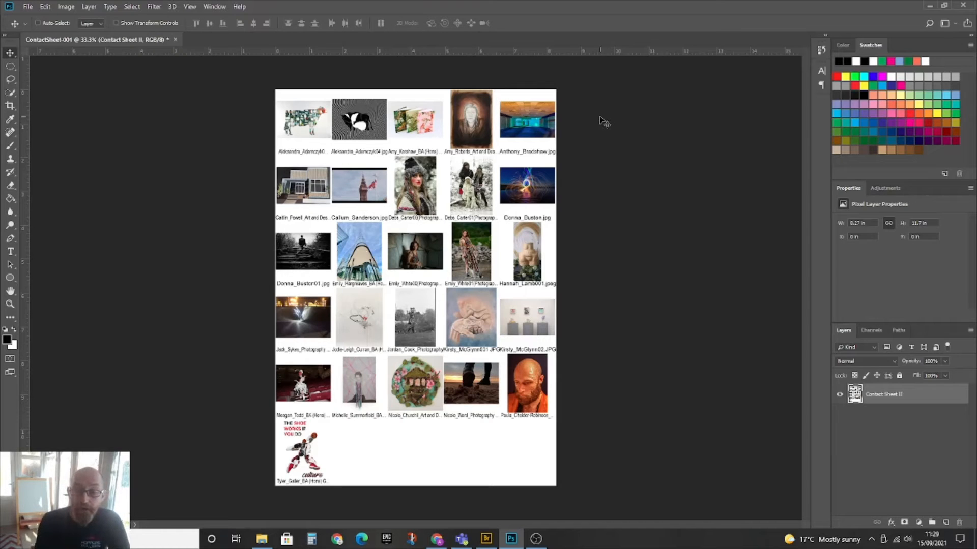
{"action": "left_click", "coordinate": [28, 6]}
{"action": "left_click", "coordinate": [42, 120]}
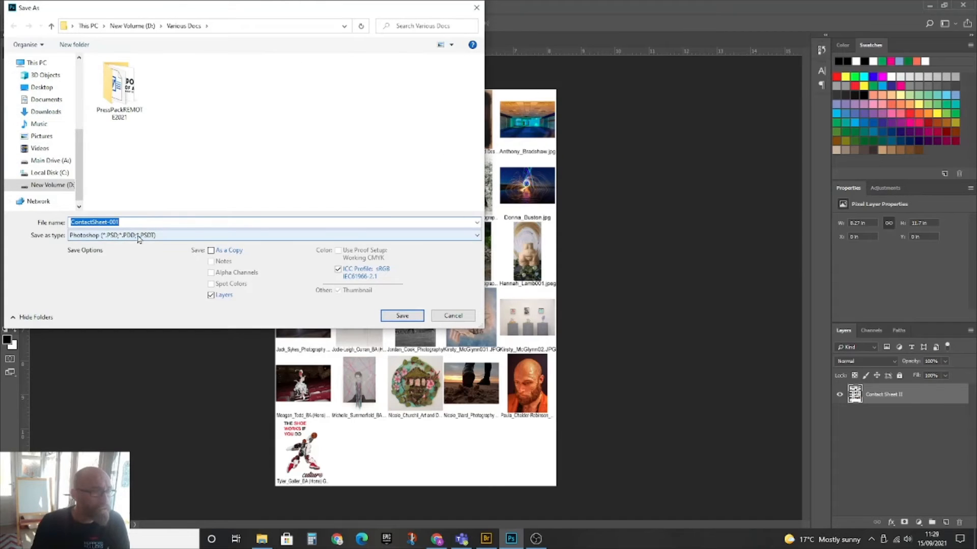
{"action": "left_click", "coordinate": [184, 237]}
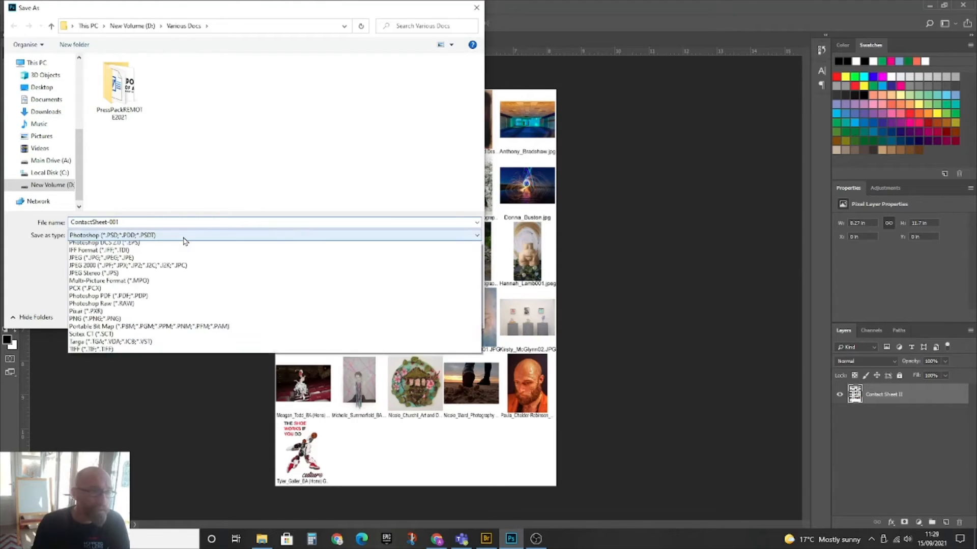
{"action": "left_click", "coordinate": [114, 315]}
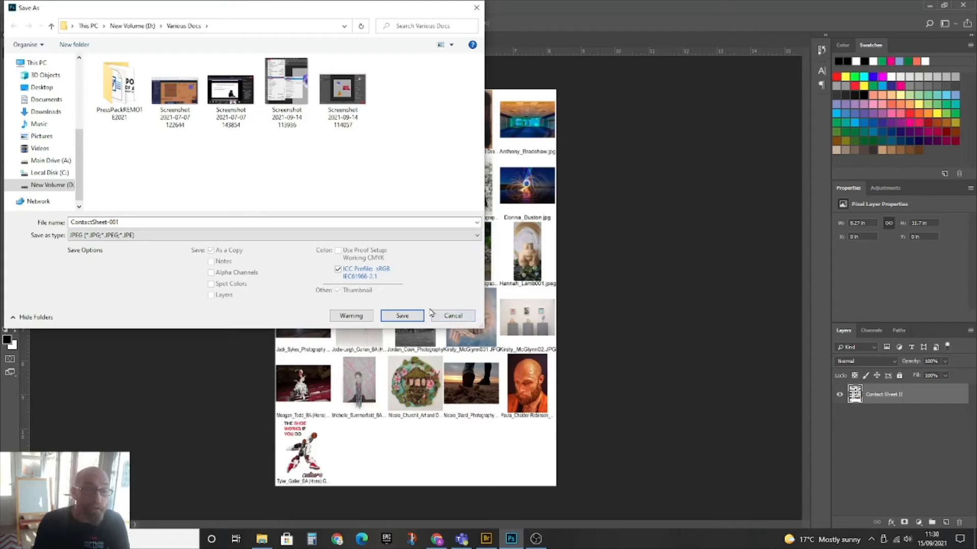
{"action": "left_click", "coordinate": [454, 316]}
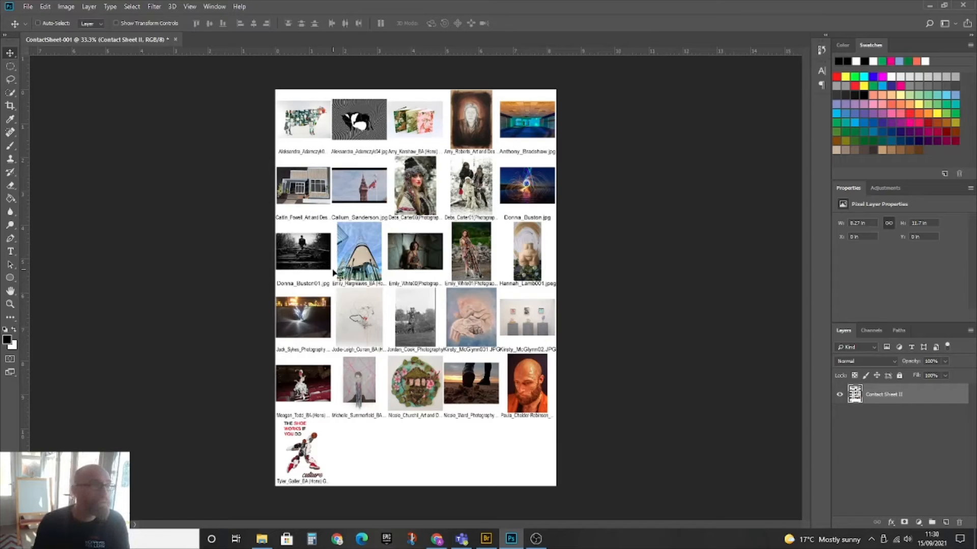
{"action": "left_click", "coordinate": [28, 7]}
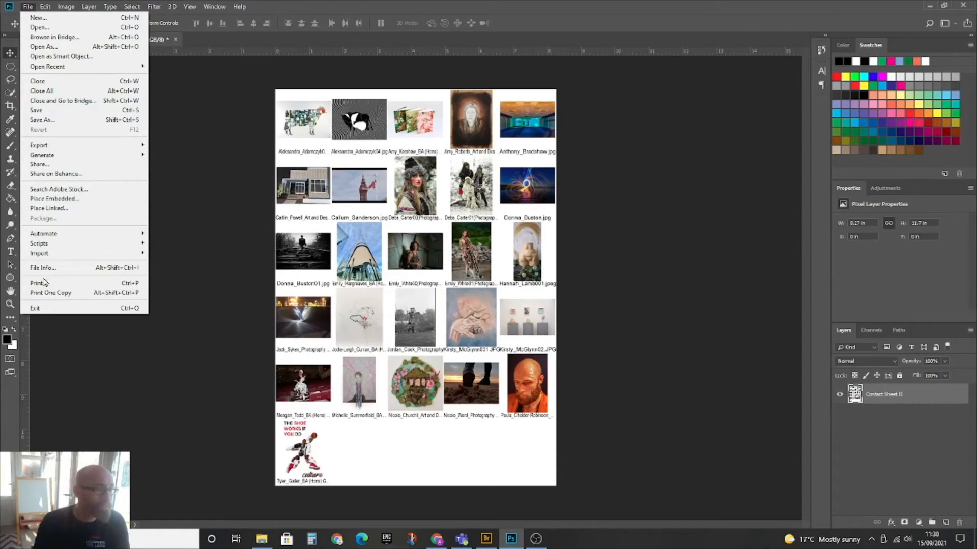
{"action": "left_click", "coordinate": [148, 440]}
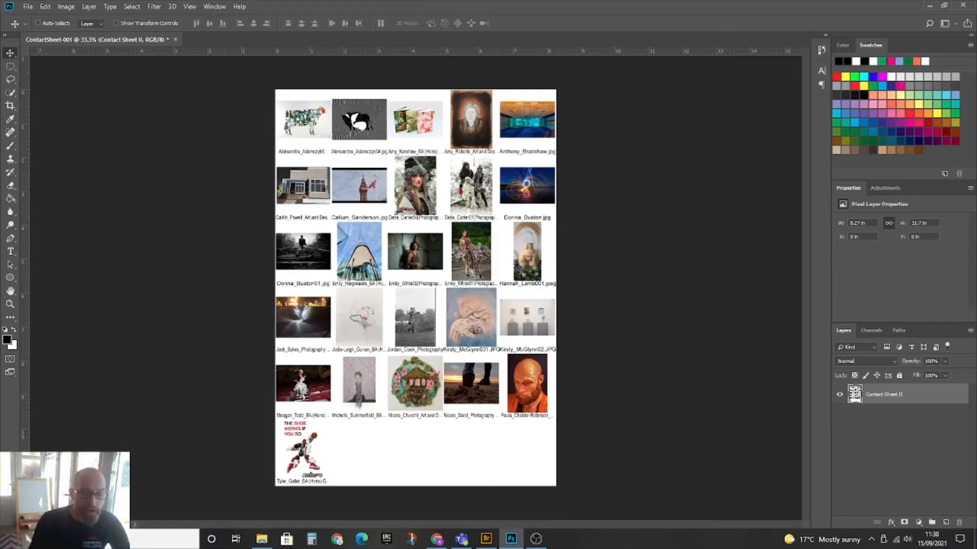
Step: Switch to Adobe Bridge and open the Other_Images folder in D: > Various Docs > PressPackREMOTE2021
{"action": "left_click", "coordinate": [487, 540]}
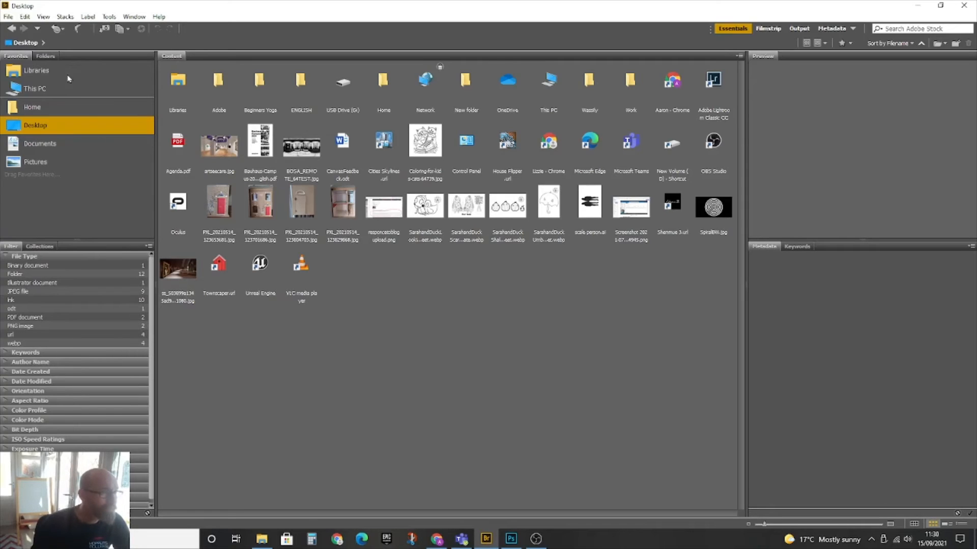
{"action": "left_click", "coordinate": [20, 91]}
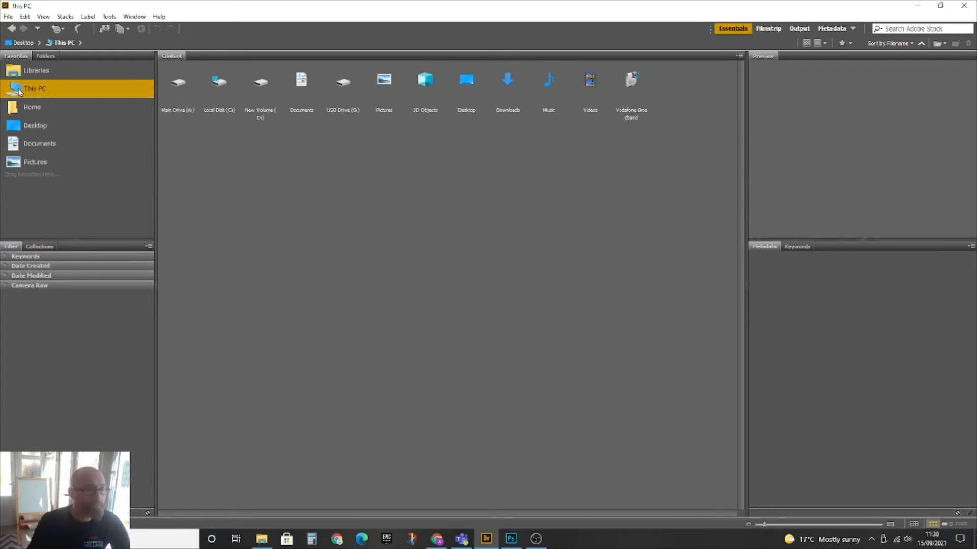
{"action": "double_click", "coordinate": [261, 83]}
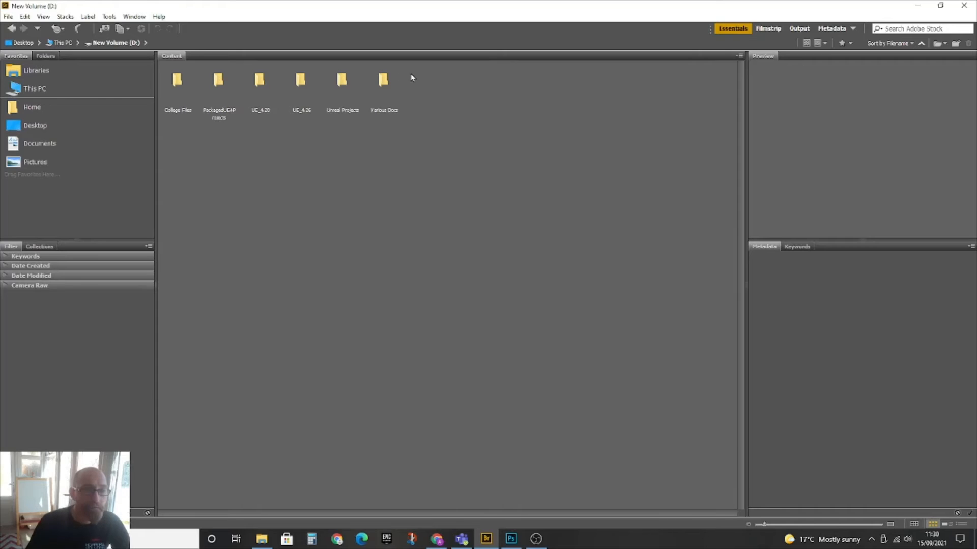
{"action": "double_click", "coordinate": [384, 81]}
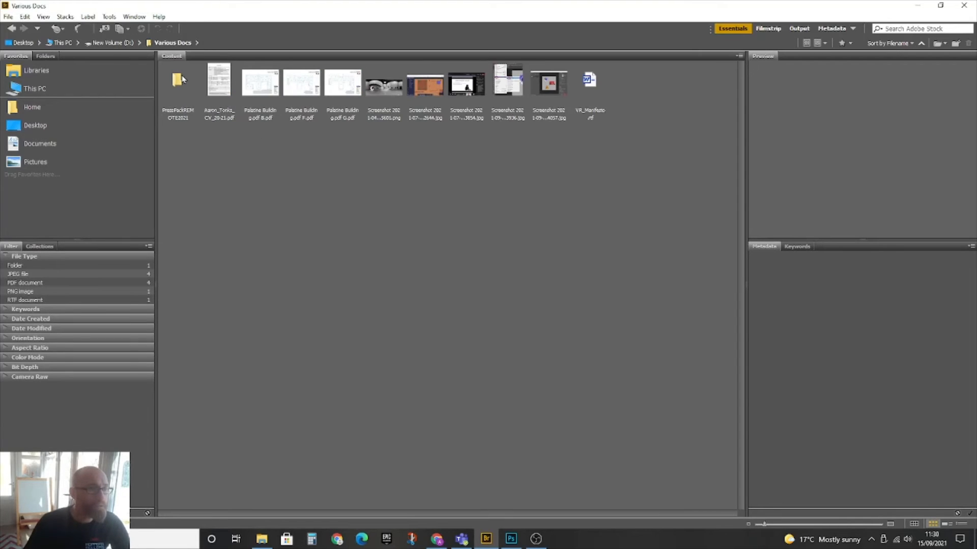
{"action": "double_click", "coordinate": [178, 80]}
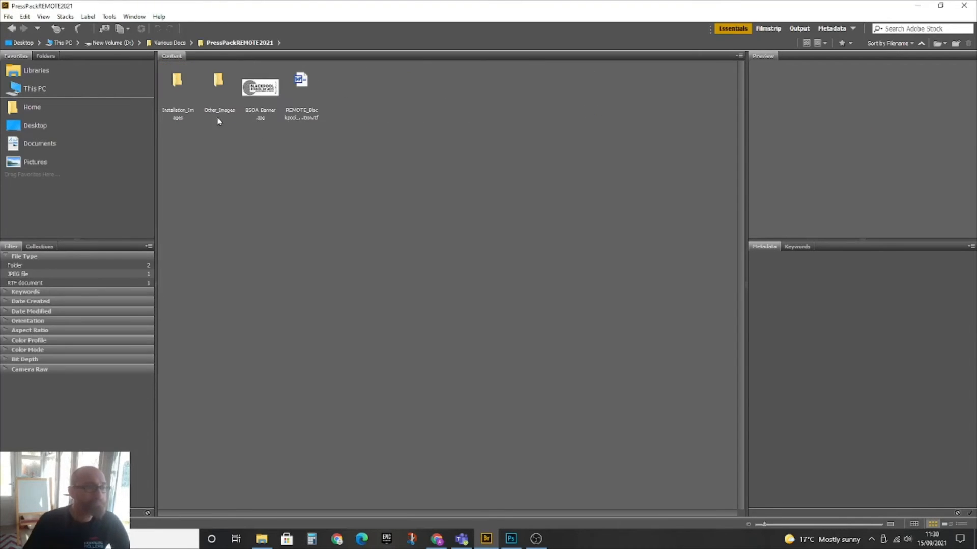
{"action": "left_click", "coordinate": [218, 79]}
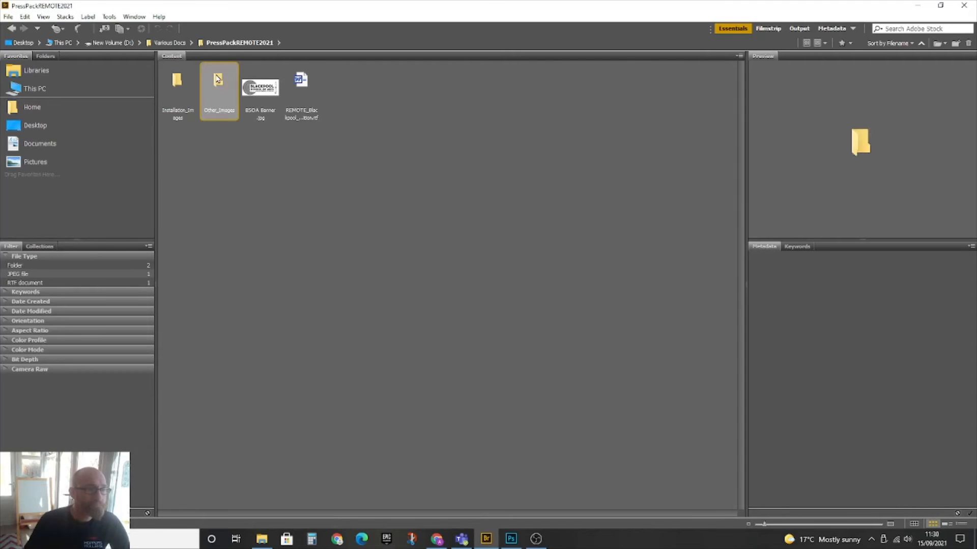
{"action": "double_click", "coordinate": [218, 79]}
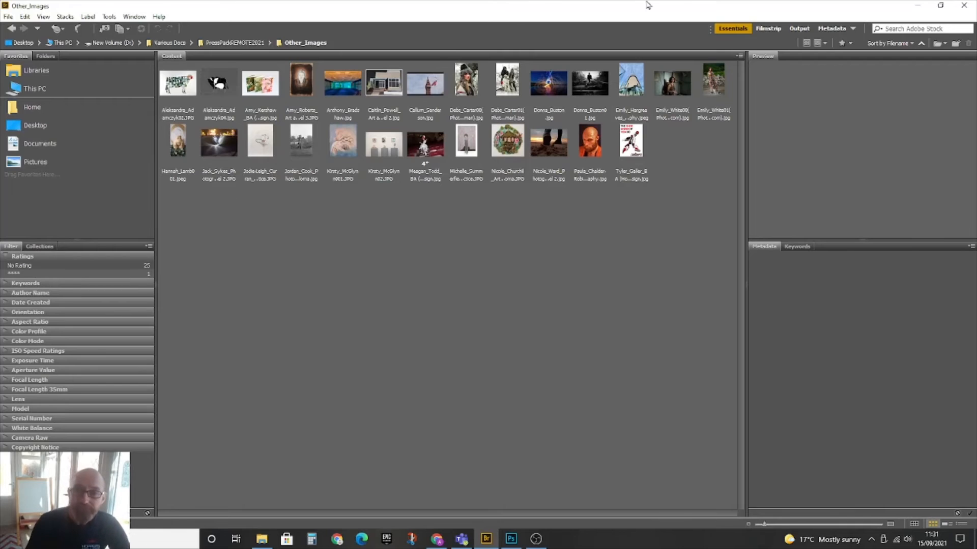
Step: Switch to the Output workspace and expand the Document output settings
{"action": "left_click", "coordinate": [800, 28]}
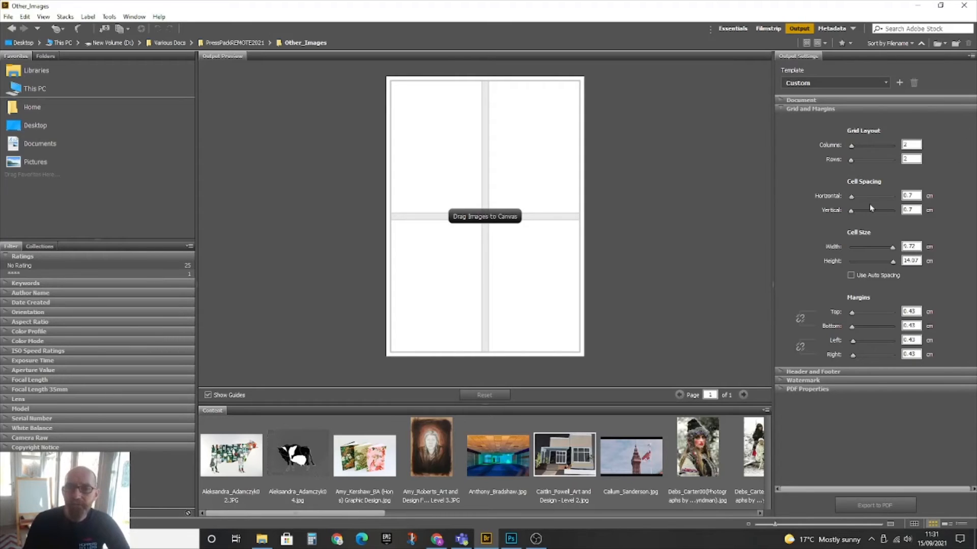
{"action": "left_click", "coordinate": [781, 101]}
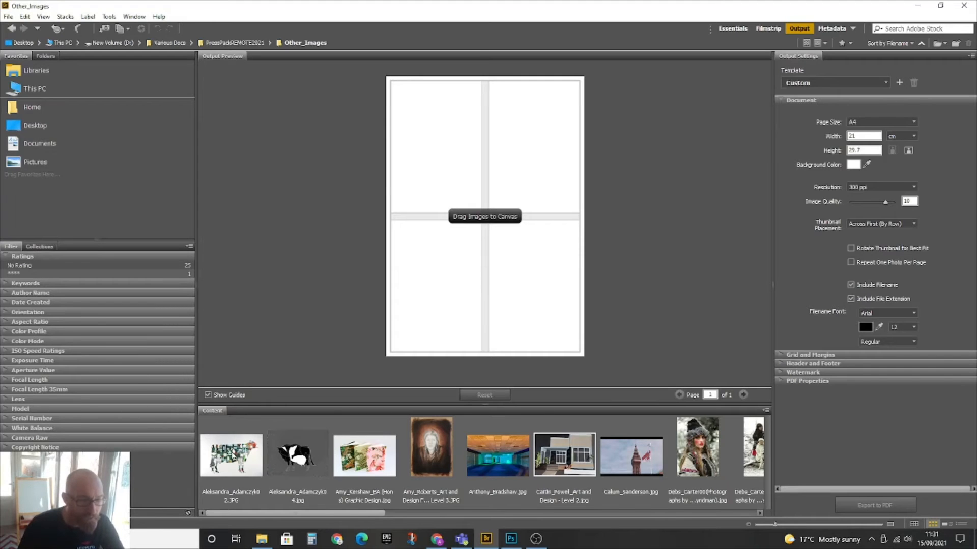
Step: Select all the images in the Other_Images folder, from first to last, and place them on the contact sheet canvas
{"action": "left_click", "coordinate": [234, 456]}
{"action": "left_click_drag", "start_coordinate": [265, 516], "coordinate": [697, 509]}
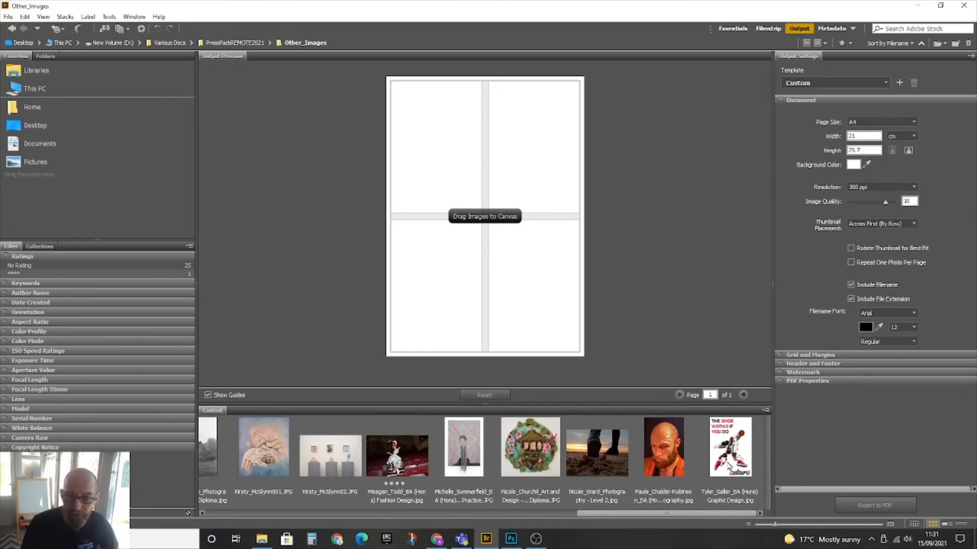
{"action": "left_click", "coordinate": [730, 464], "text": "shift"}
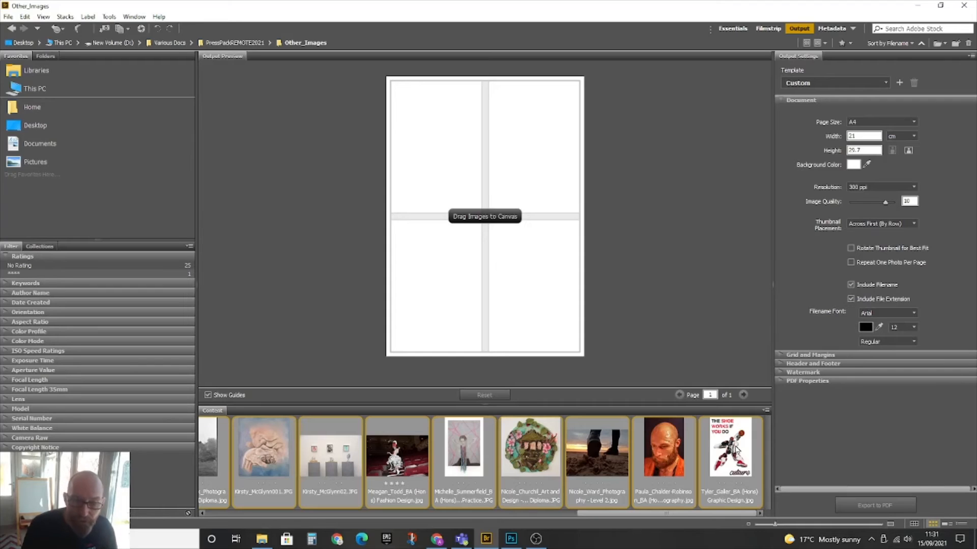
{"action": "left_click_drag", "start_coordinate": [735, 449], "coordinate": [544, 309]}
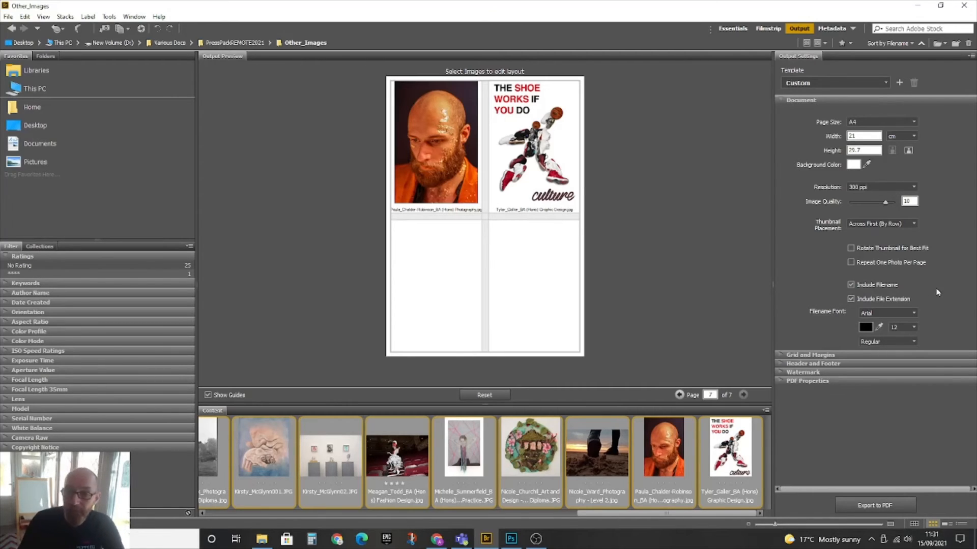
Step: Expand the Grid and Margins settings and go back through the contact sheet preview to page 1
{"action": "left_click", "coordinate": [781, 356]}
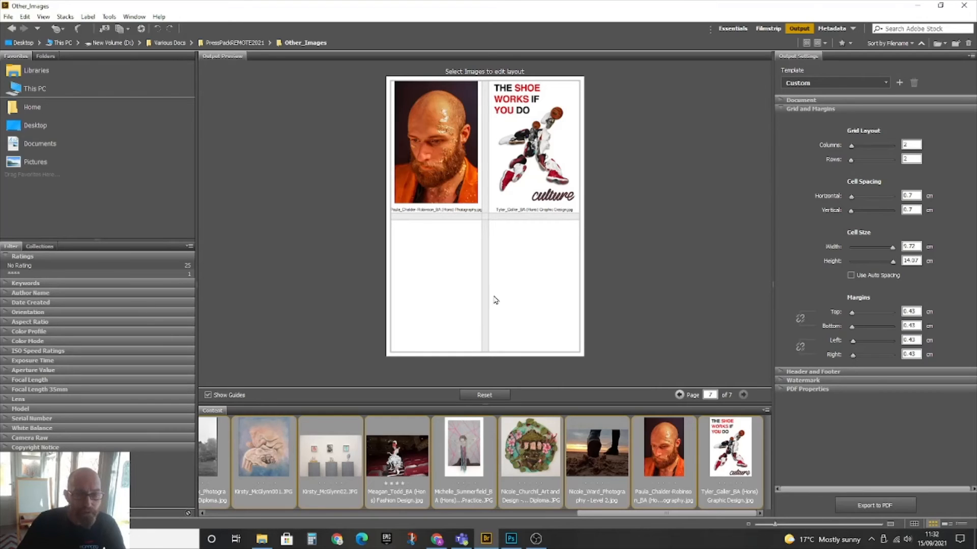
{"action": "left_click", "coordinate": [680, 395]}
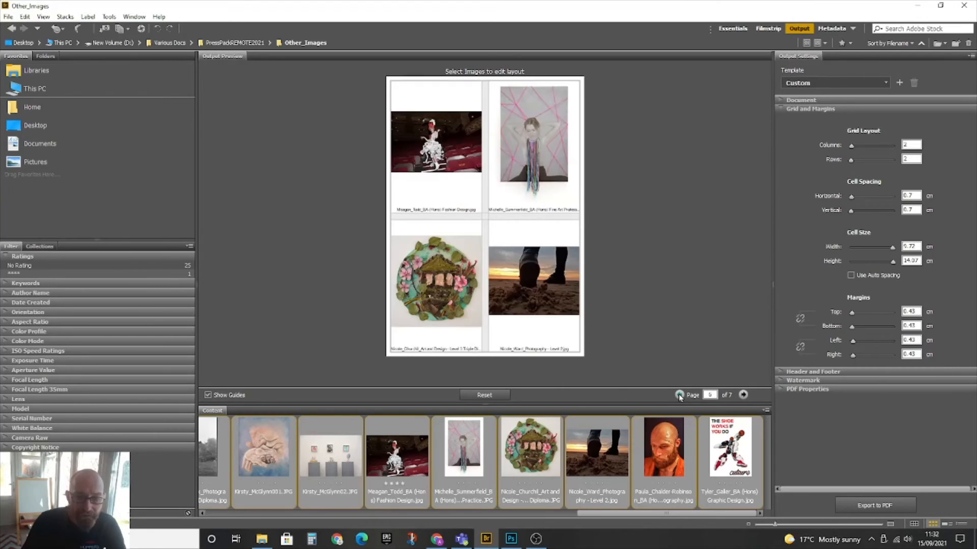
{"action": "left_click", "coordinate": [680, 396]}
{"action": "left_click", "coordinate": [680, 395]}
{"action": "left_click", "coordinate": [680, 396]}
{"action": "left_click", "coordinate": [680, 395]}
{"action": "left_click", "coordinate": [679, 395]}
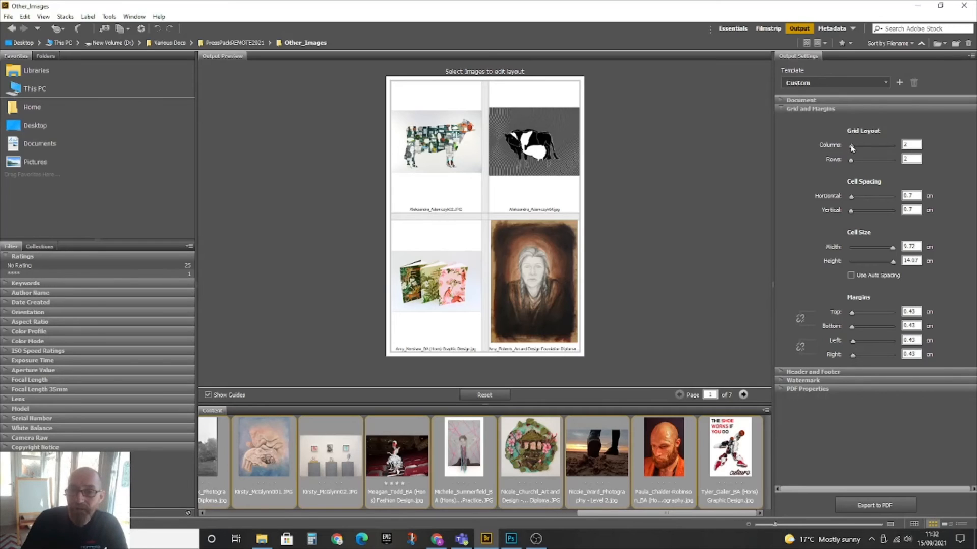
Step: Set the grid layout to 4 columns by 4 rows and check both pages of the contact sheet
{"action": "left_click_drag", "start_coordinate": [853, 148], "coordinate": [855, 161]}
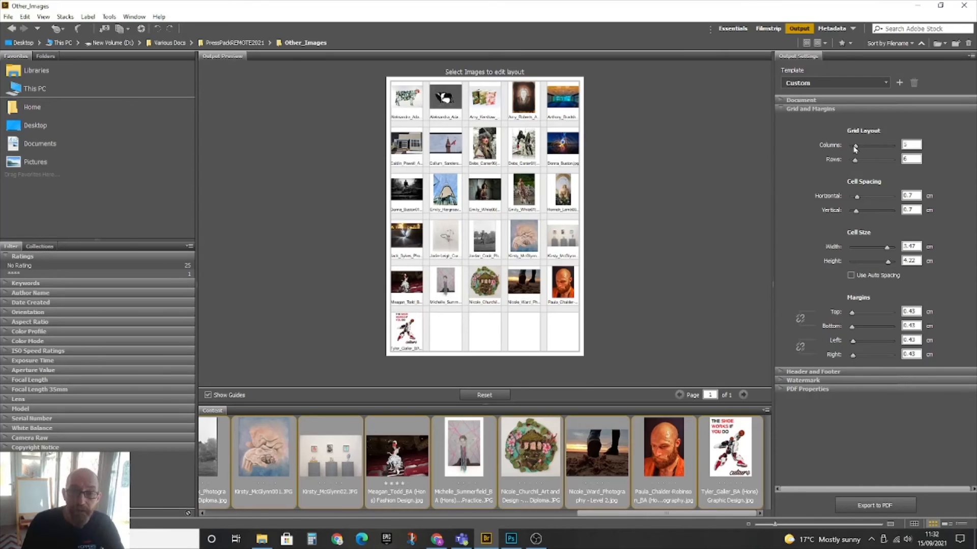
{"action": "left_click_drag", "start_coordinate": [855, 147], "coordinate": [853, 162]}
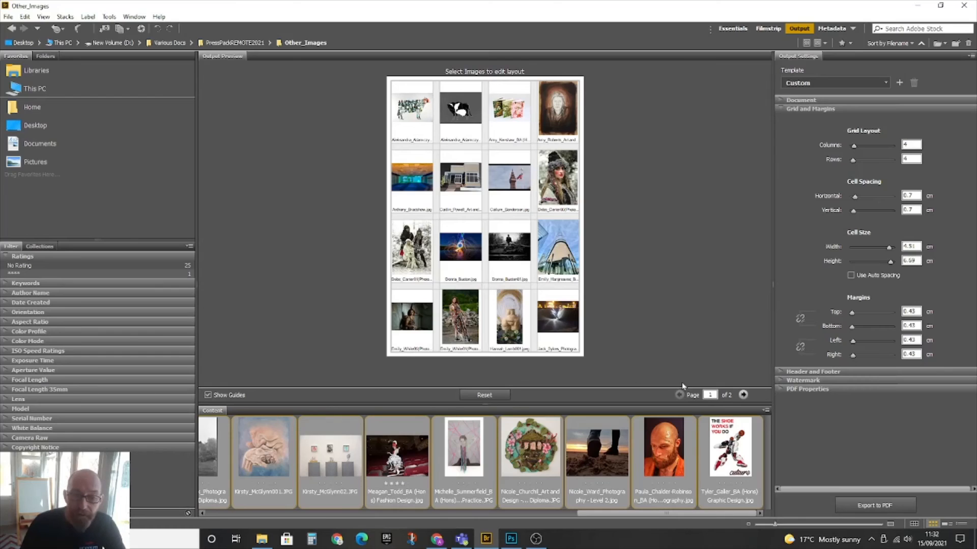
{"action": "left_click", "coordinate": [743, 396]}
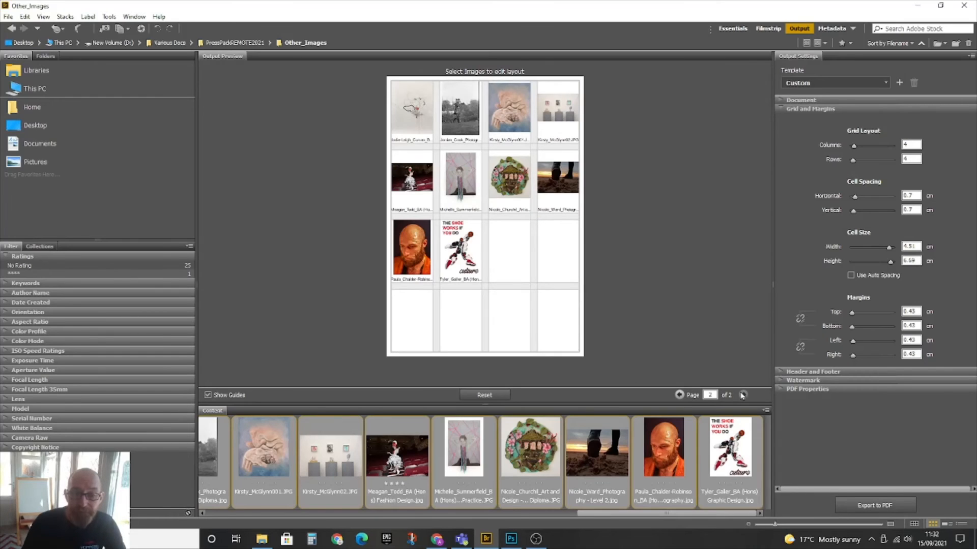
{"action": "left_click", "coordinate": [679, 395]}
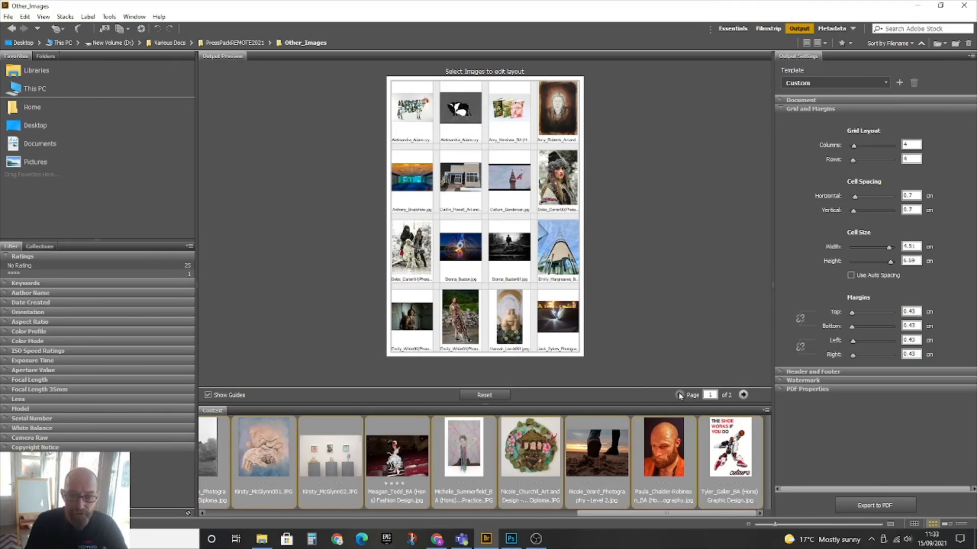
{"action": "left_click", "coordinate": [743, 395]}
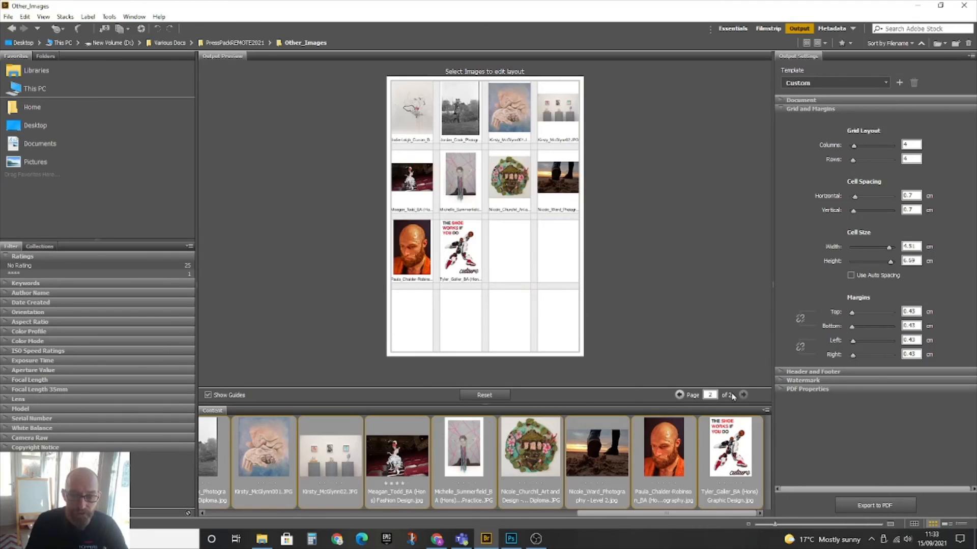
{"action": "left_click", "coordinate": [679, 394]}
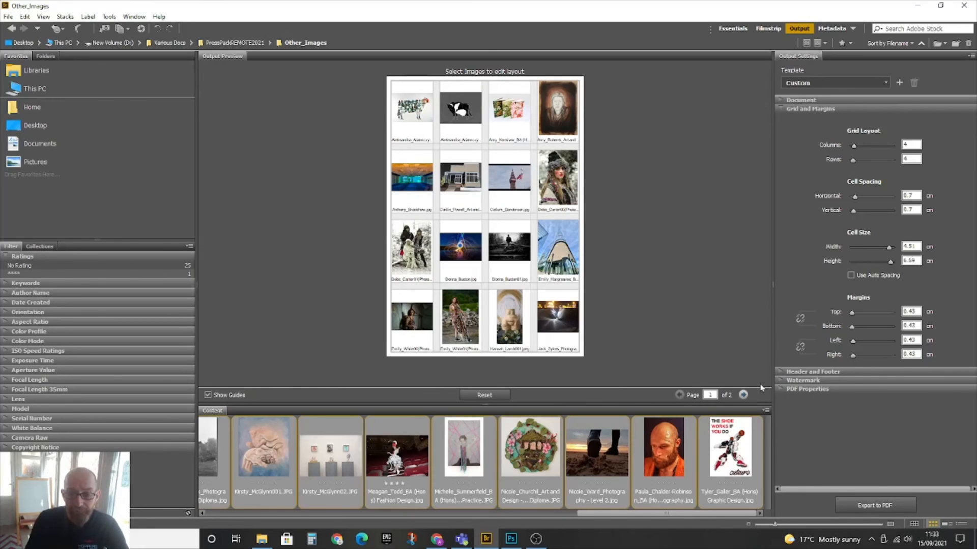
Step: Export the contact sheet as a PDF named ExhbitionImages to the Desktop
{"action": "left_click", "coordinate": [872, 505]}
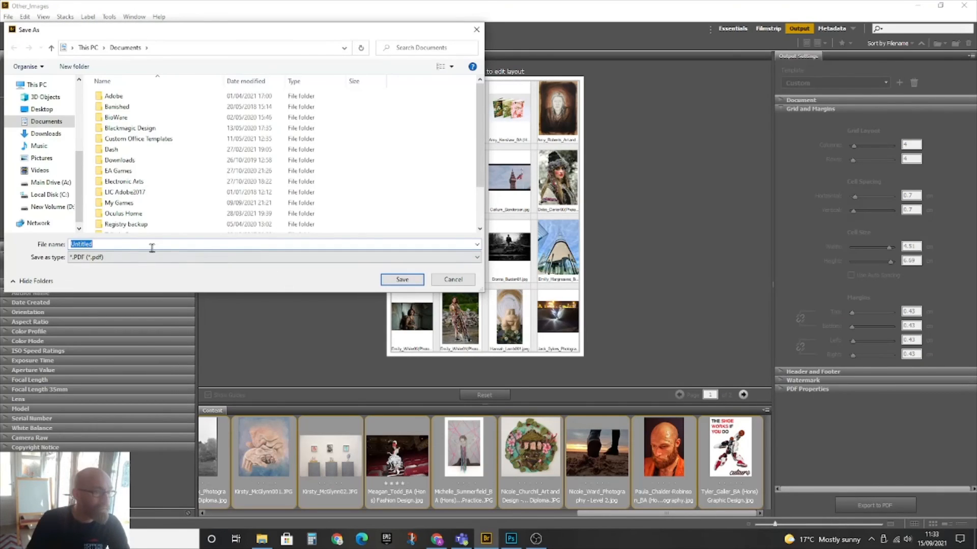
{"action": "left_click", "coordinate": [37, 110]}
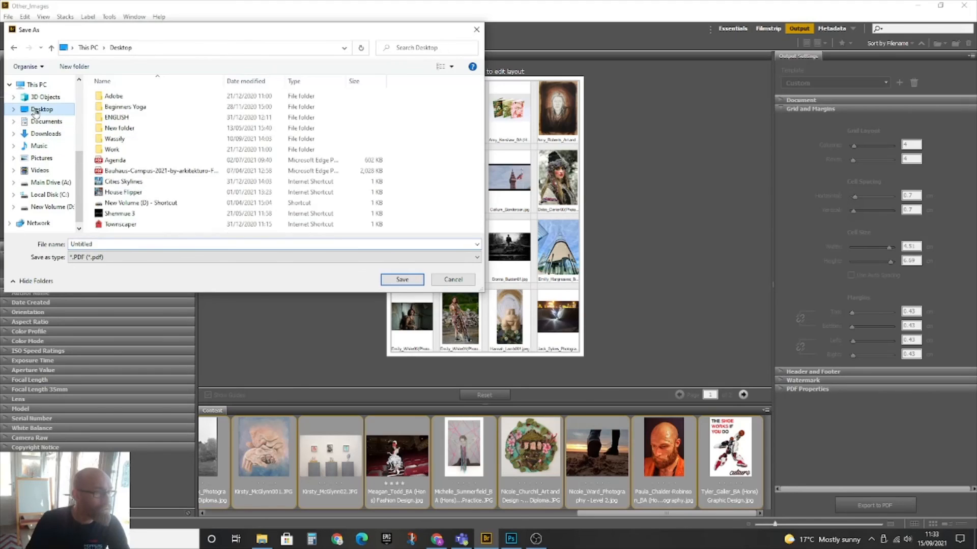
{"action": "left_click_drag", "start_coordinate": [99, 243], "coordinate": [68, 245]}
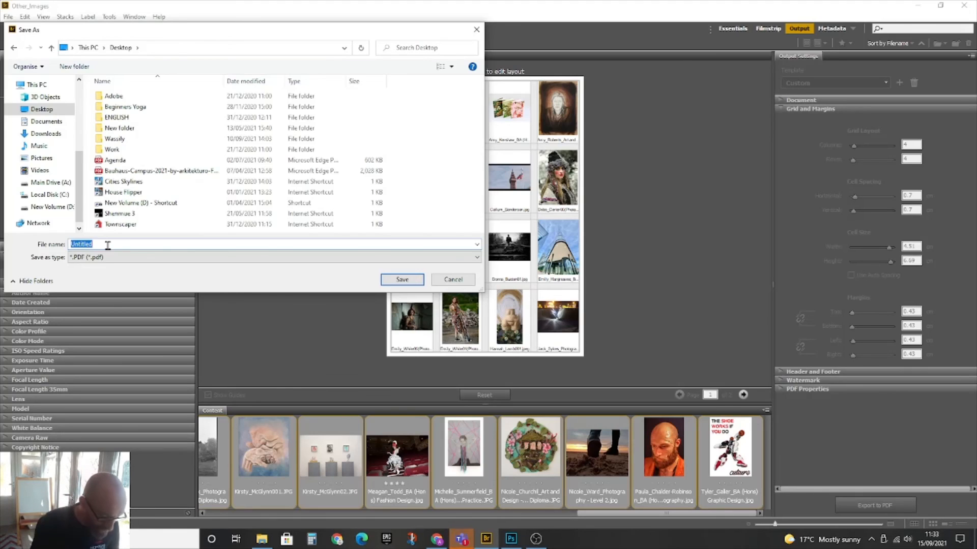
{"action": "type", "text": "Exh"}
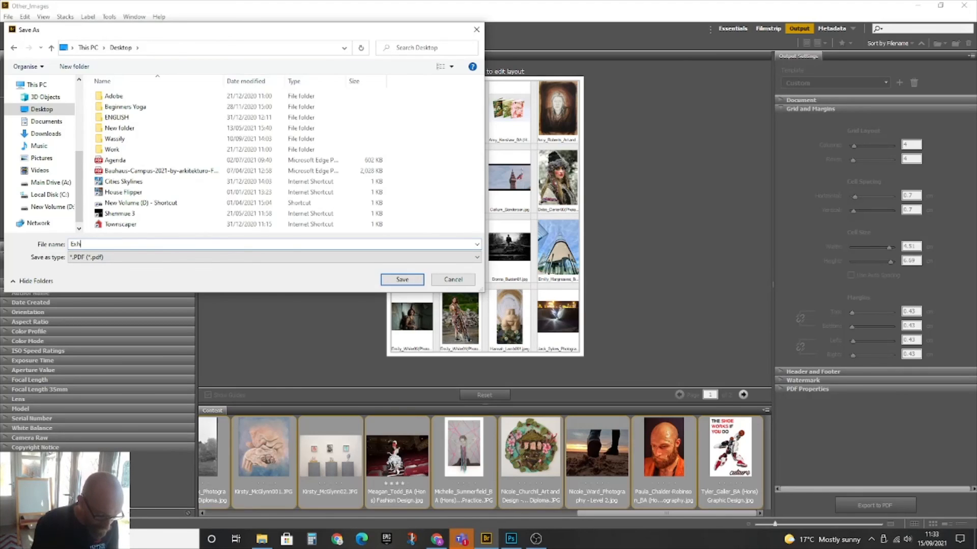
{"action": "type", "text": "bitionImages"}
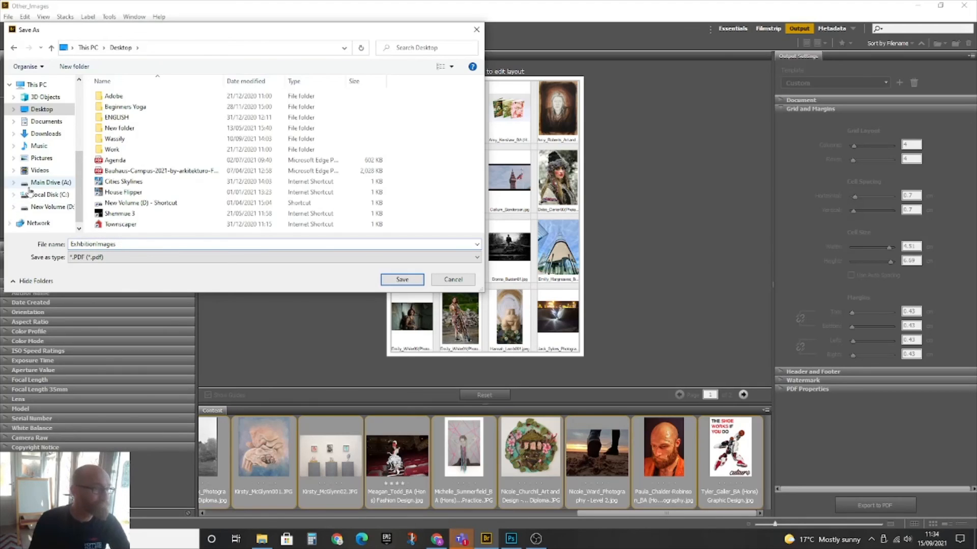
{"action": "left_click", "coordinate": [402, 279]}
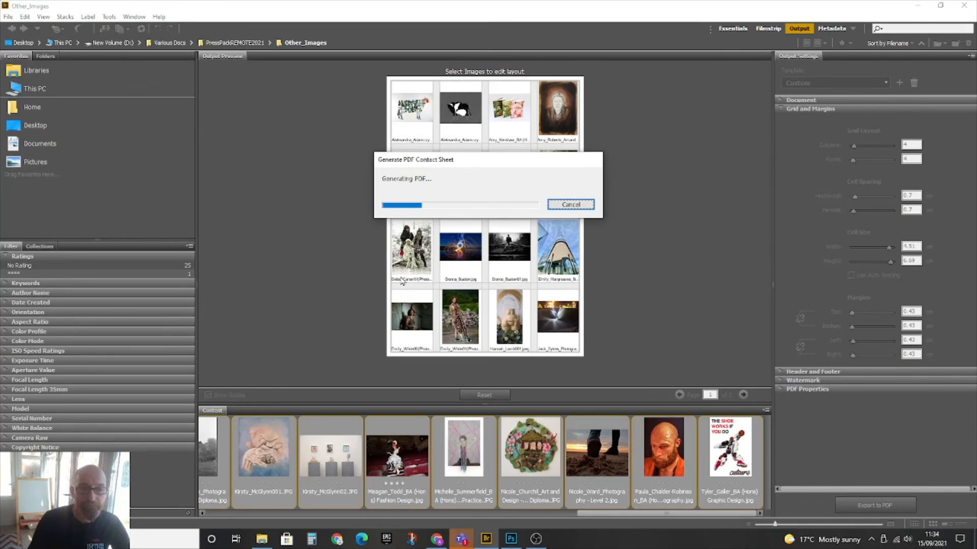